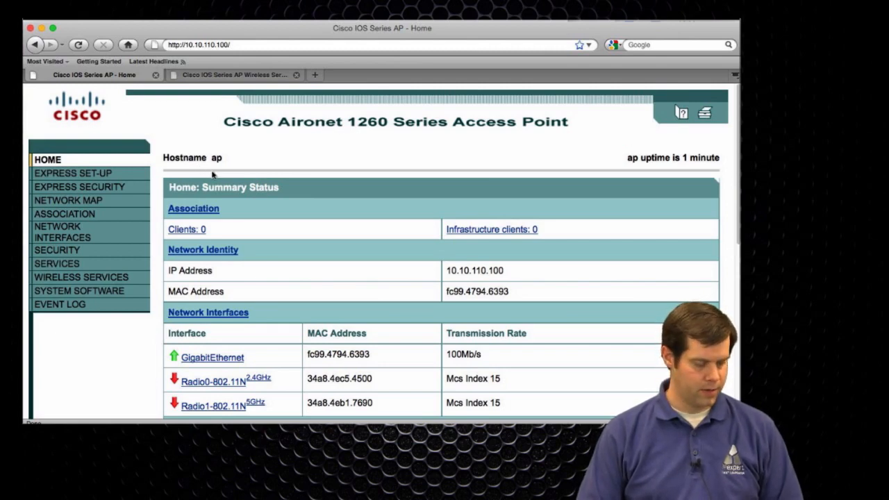
Step: Go from Network Interfaces to the Radio0-802.11N 2.4GHz status page
click(62, 232)
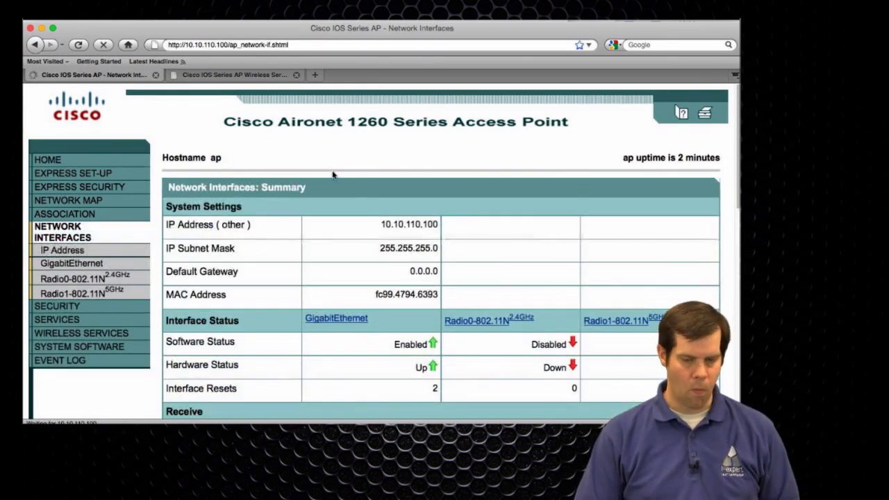
click(489, 319)
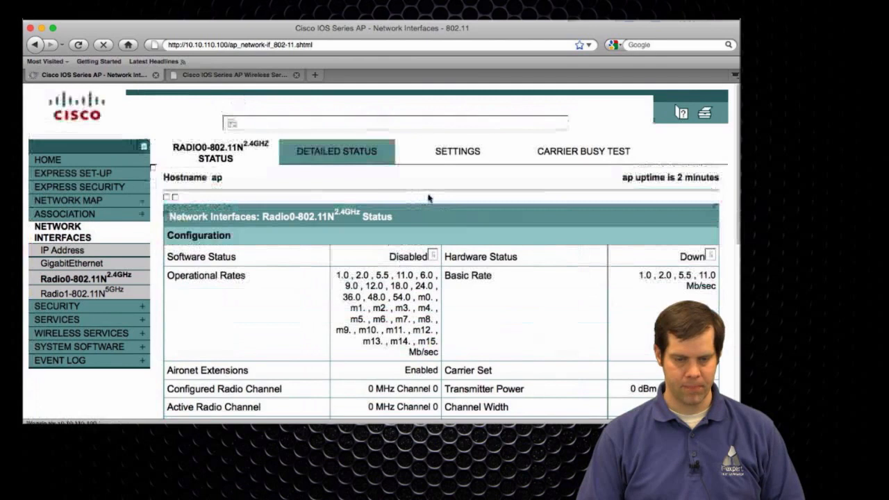
Step: Load the Settings page of Radio0-802.11N 2.4GHz
click(457, 152)
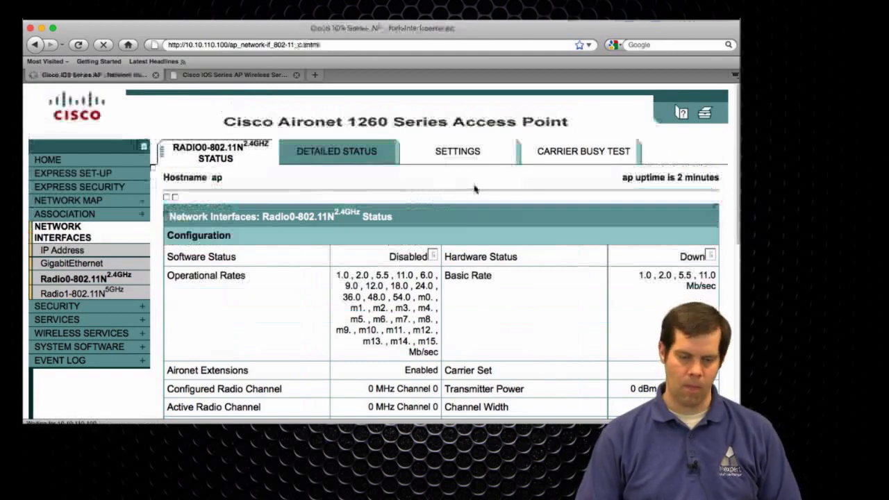
scroll(424, 278, down, 8)
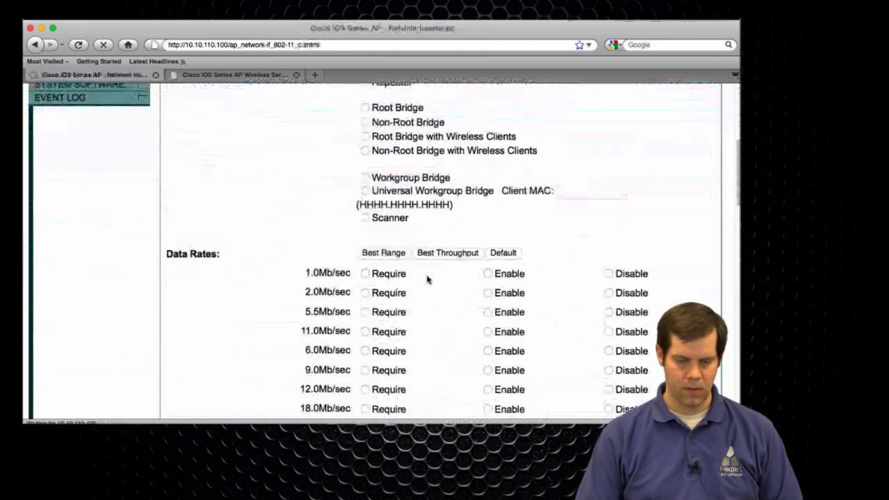
scroll(410, 264, down, 2)
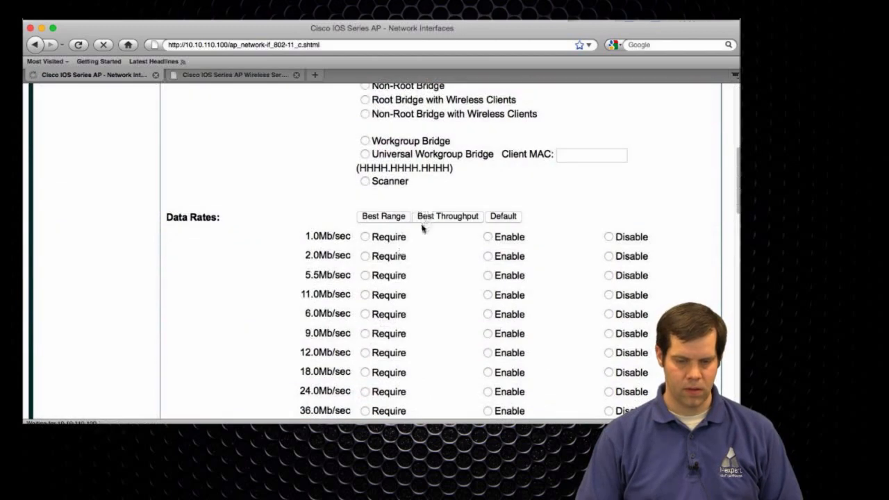
scroll(426, 226, down, 3)
scroll(423, 228, down, 1)
scroll(423, 227, down, 4)
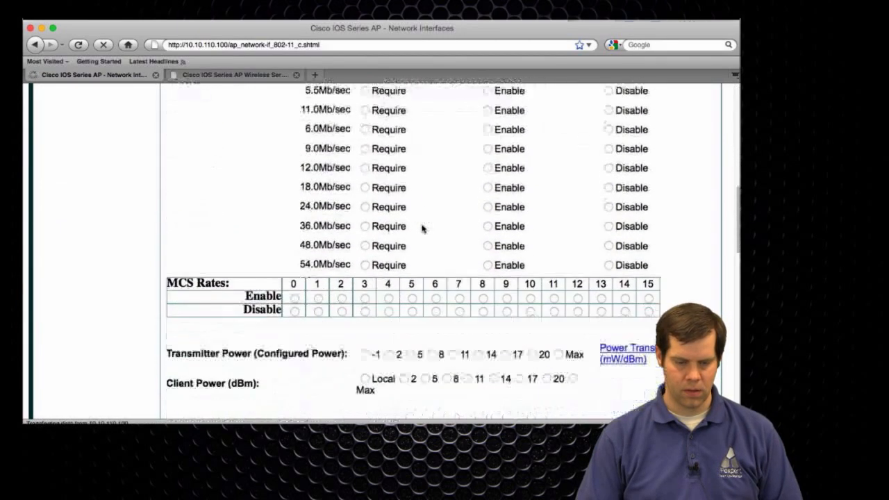
scroll(423, 227, down, 1)
scroll(423, 228, up, 5)
scroll(423, 228, up, 1)
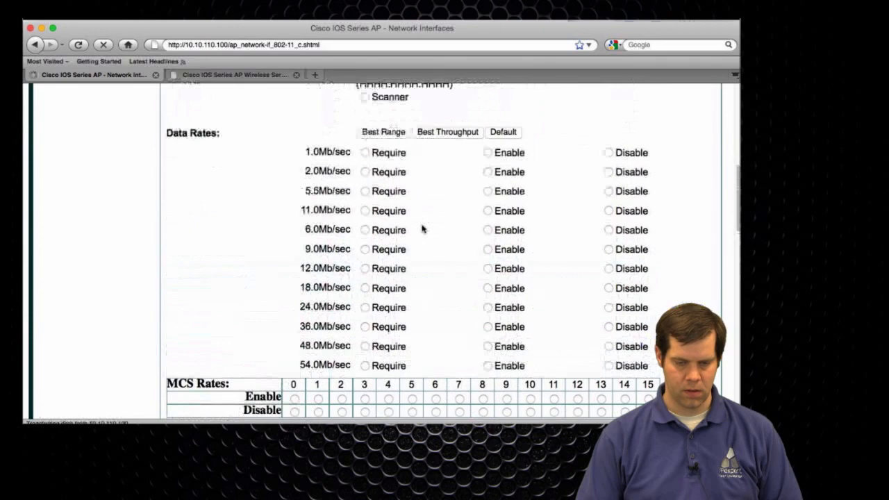
scroll(423, 228, up, 2)
scroll(423, 227, up, 2)
scroll(423, 227, up, 4)
scroll(423, 228, up, 2)
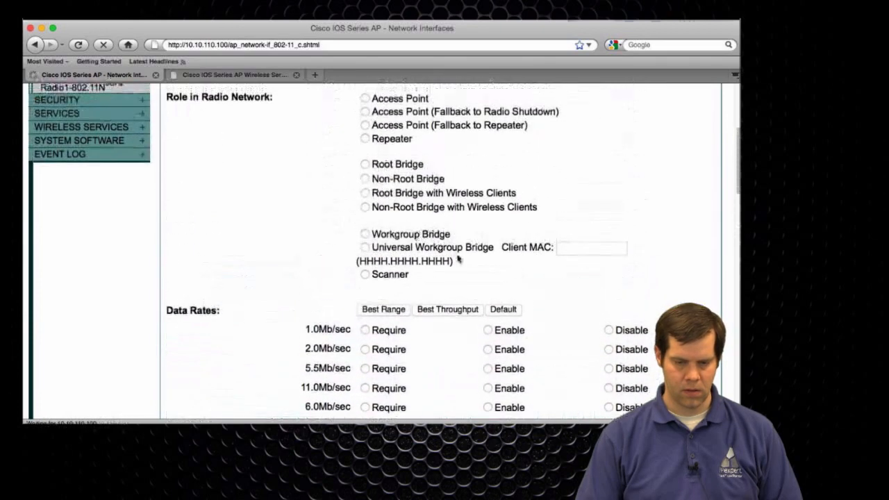
scroll(449, 254, up, 3)
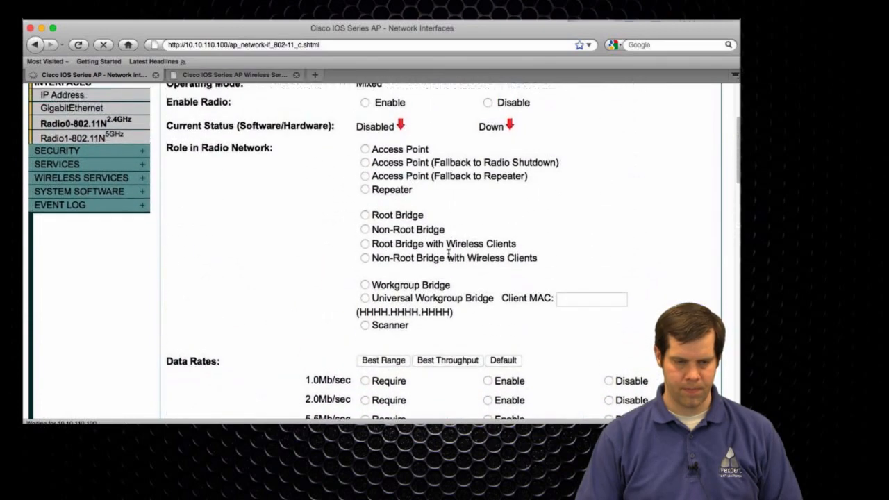
scroll(448, 254, up, 1)
scroll(448, 257, down, 3)
scroll(448, 257, up, 3)
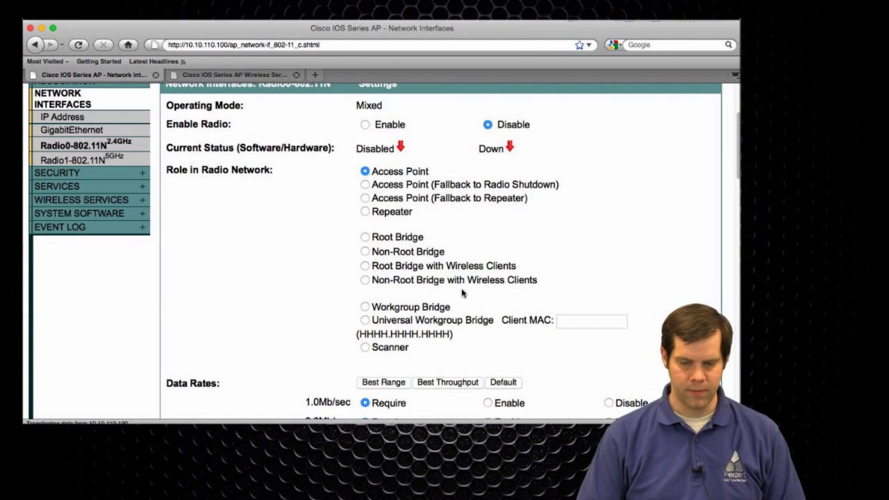
scroll(462, 293, down, 3)
Step: Disable the 1.0 and 11.0 Mb/sec rates and make 6.0 Mb/sec required on Radio0
click(609, 206)
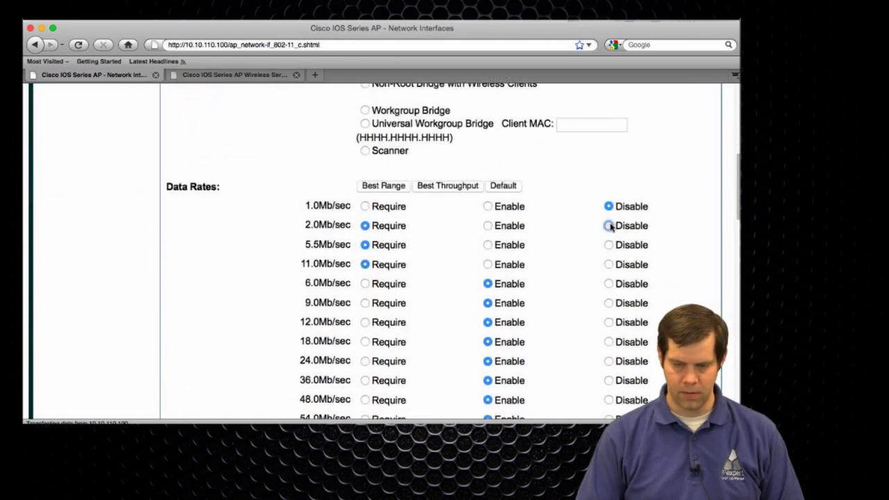
click(609, 264)
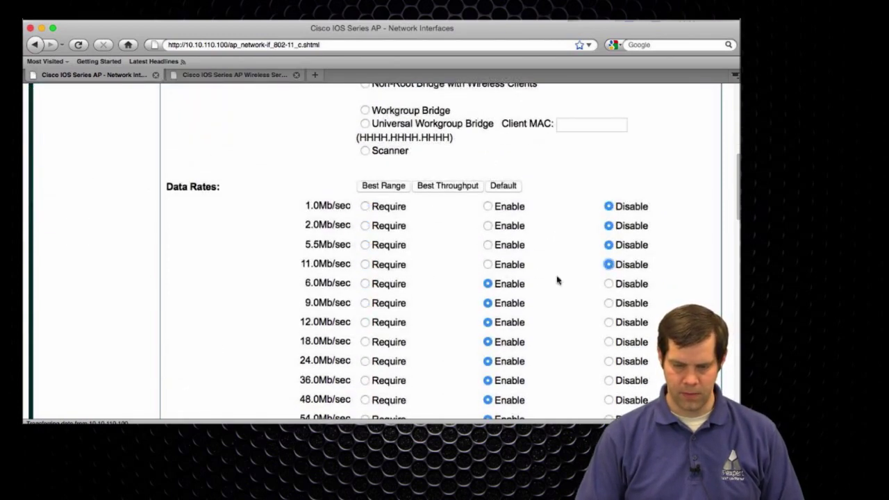
click(365, 283)
scroll(417, 299, down, 2)
scroll(452, 302, down, 2)
scroll(453, 304, down, 1)
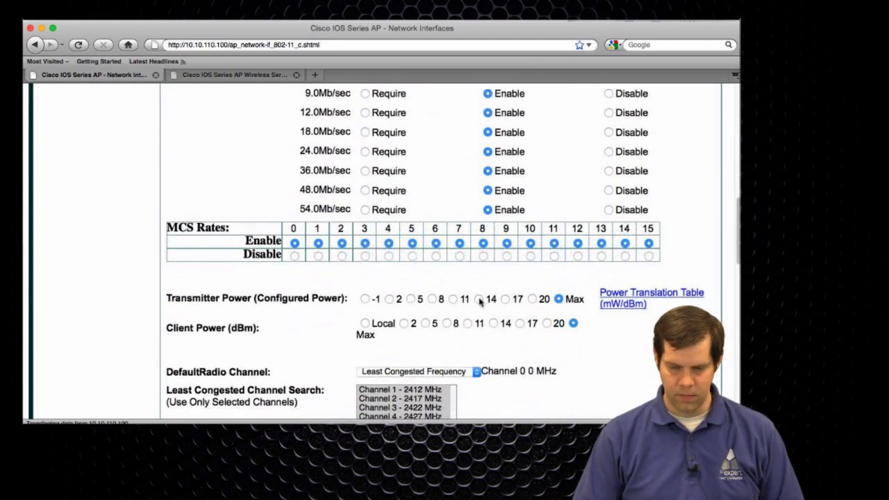
Step: Set Radio0 client power to Local and default channel to Channel 1 - 2412 MHz
click(365, 323)
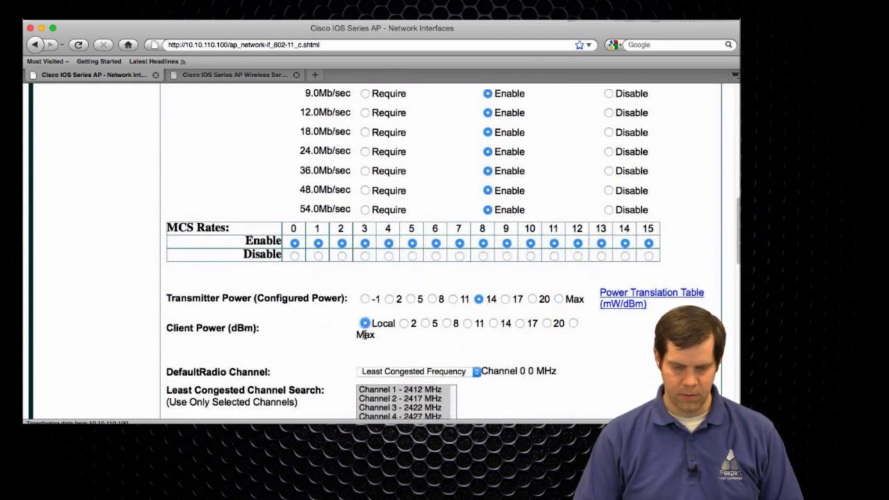
scroll(368, 330, down, 2)
click(414, 321)
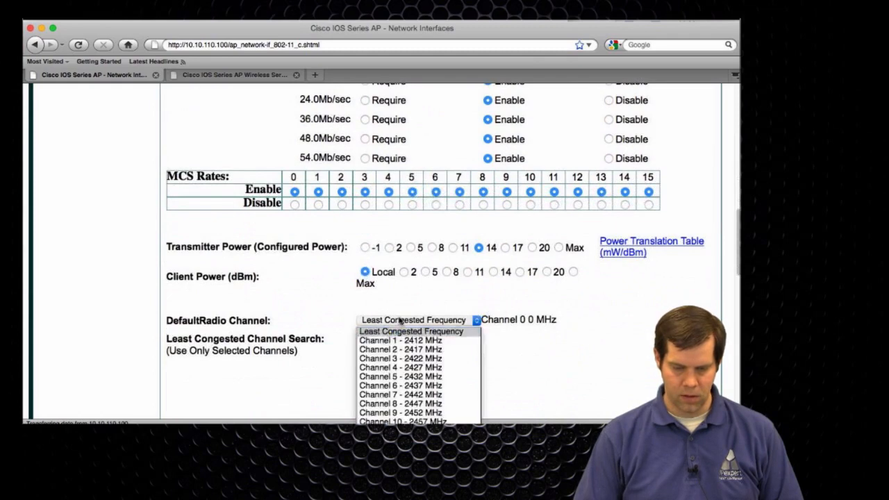
click(403, 338)
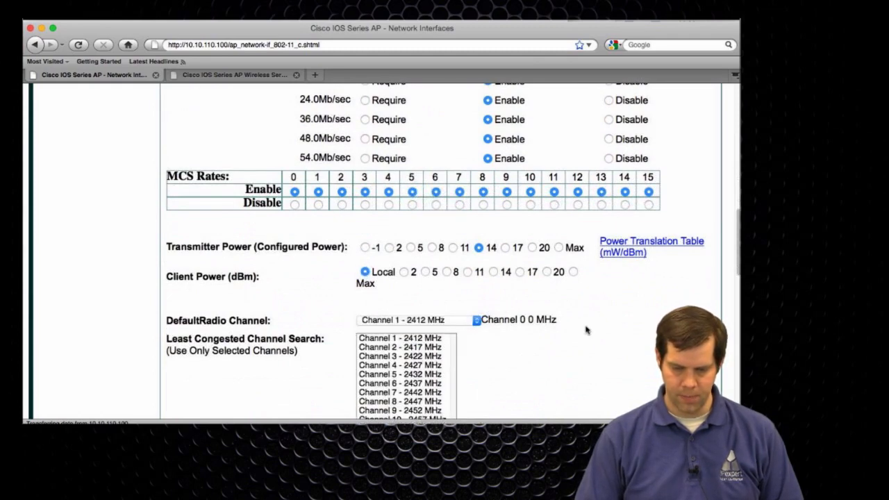
scroll(587, 330, down, 3)
scroll(589, 328, down, 10)
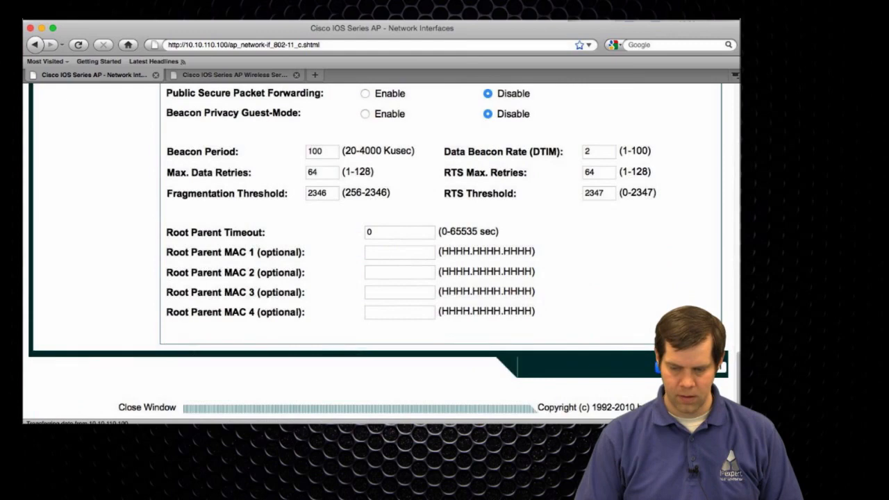
Step: Apply the Radio0 settings and move to the Radio1-802.11N 5GHz pages
click(464, 99)
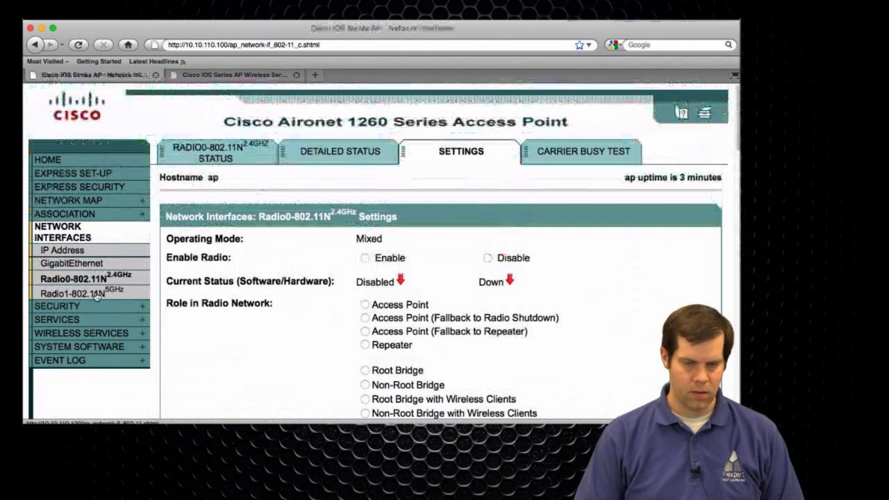
click(97, 295)
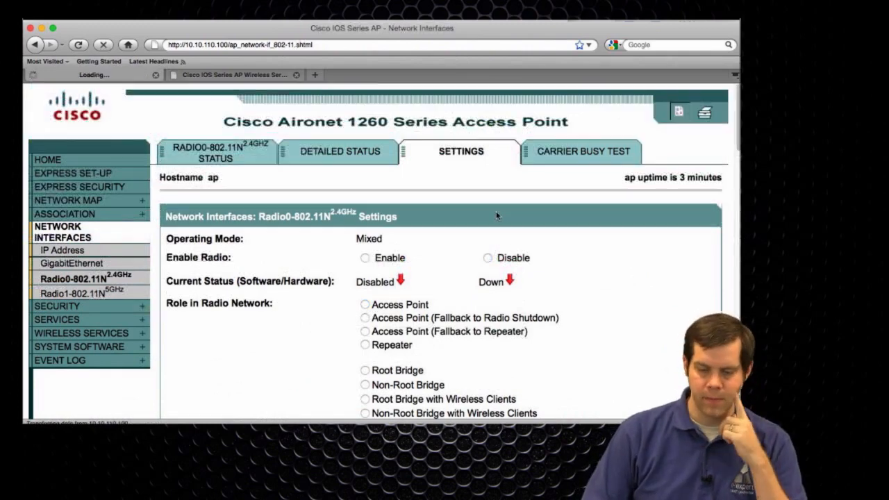
Step: Load the Radio1 5 GHz status page and then its Settings page
click(459, 153)
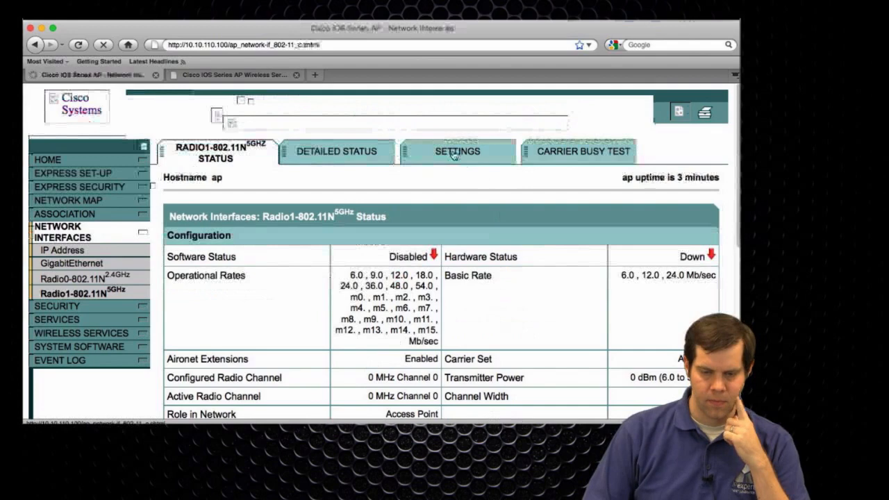
click(454, 155)
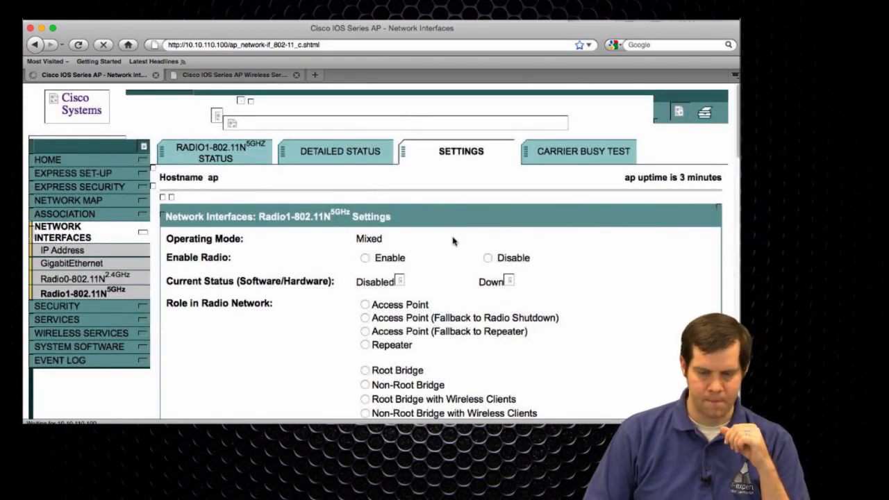
scroll(453, 241, down, 5)
scroll(467, 243, down, 3)
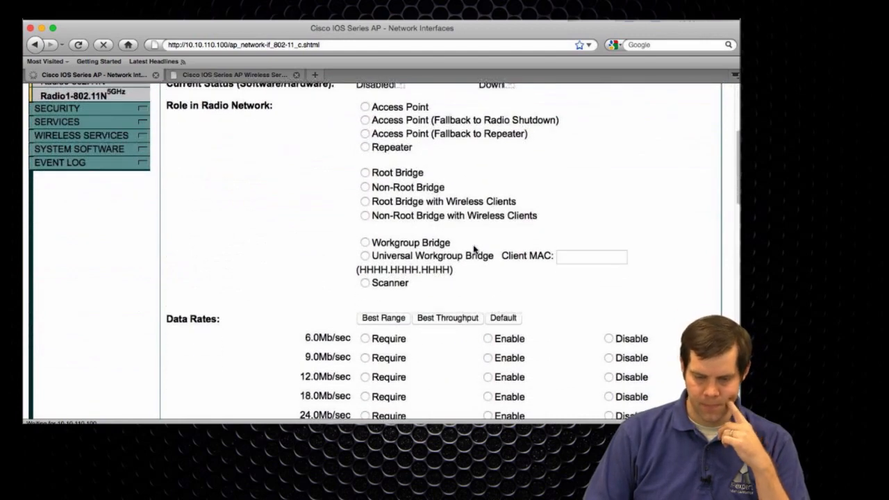
scroll(474, 249, down, 4)
scroll(474, 249, down, 1)
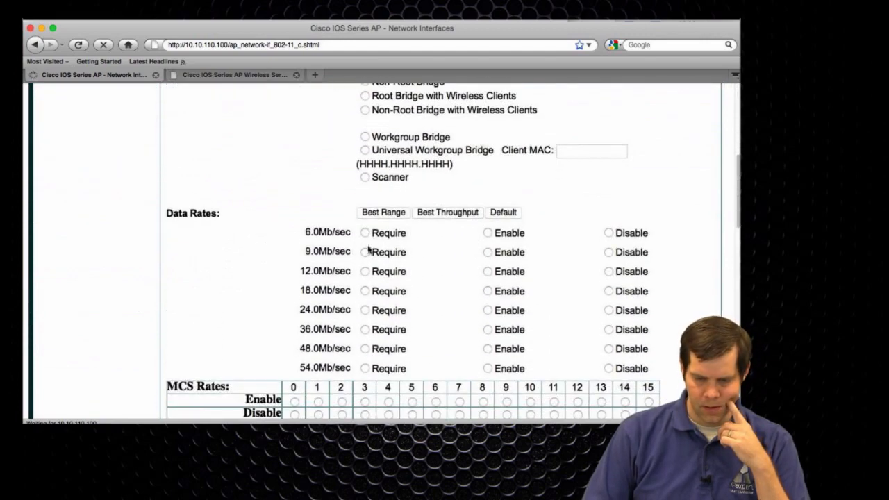
scroll(486, 229, up, 8)
scroll(528, 215, up, 2)
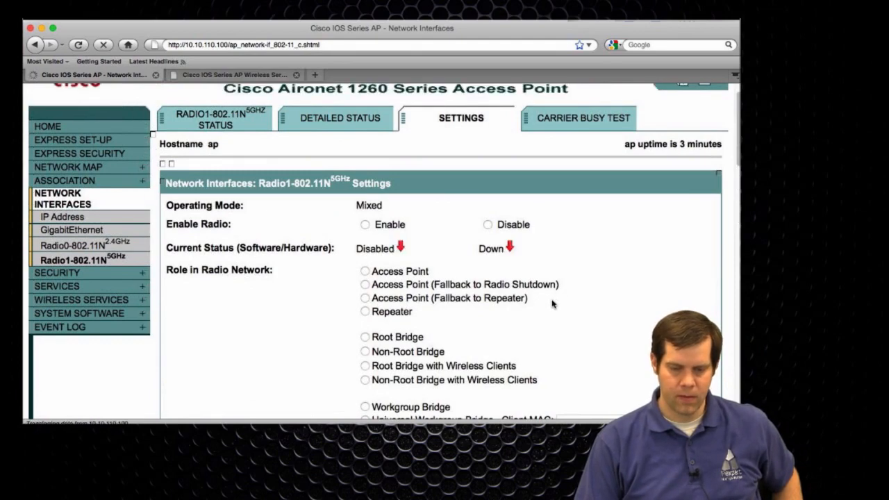
scroll(552, 302, down, 5)
scroll(553, 306, up, 2)
scroll(553, 306, up, 2)
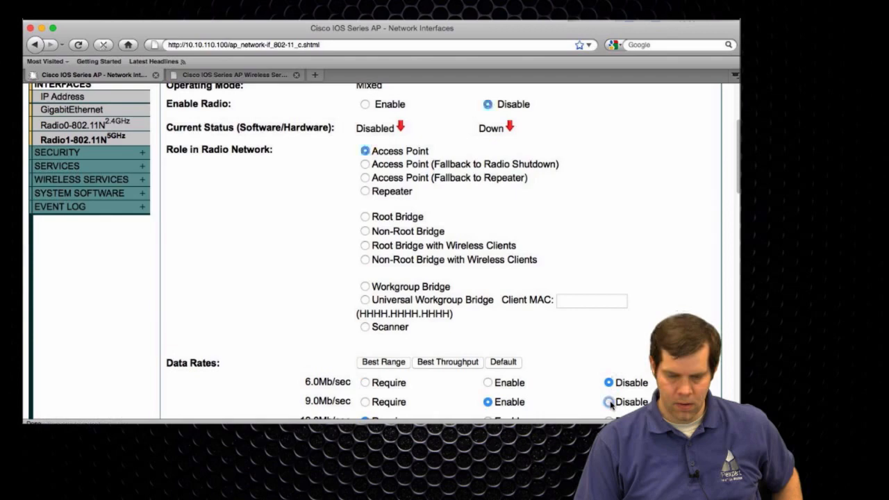
scroll(590, 403, down, 4)
scroll(591, 403, down, 4)
scroll(555, 389, down, 4)
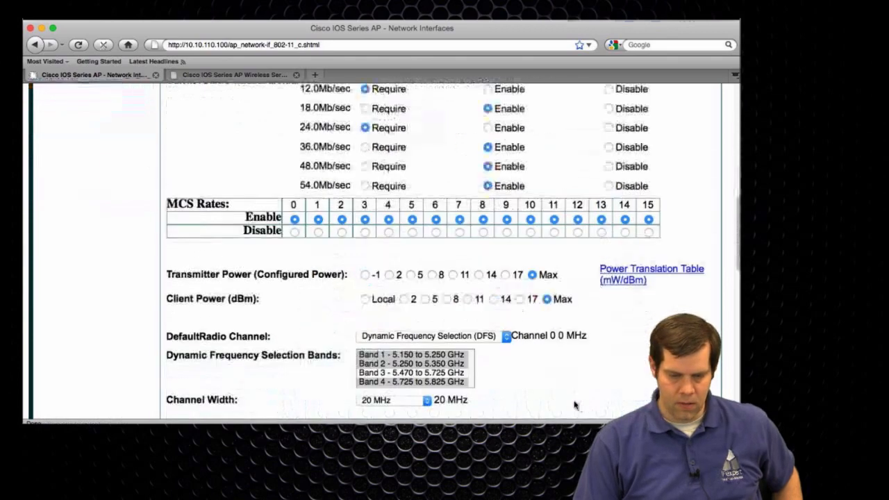
scroll(515, 365, down, 2)
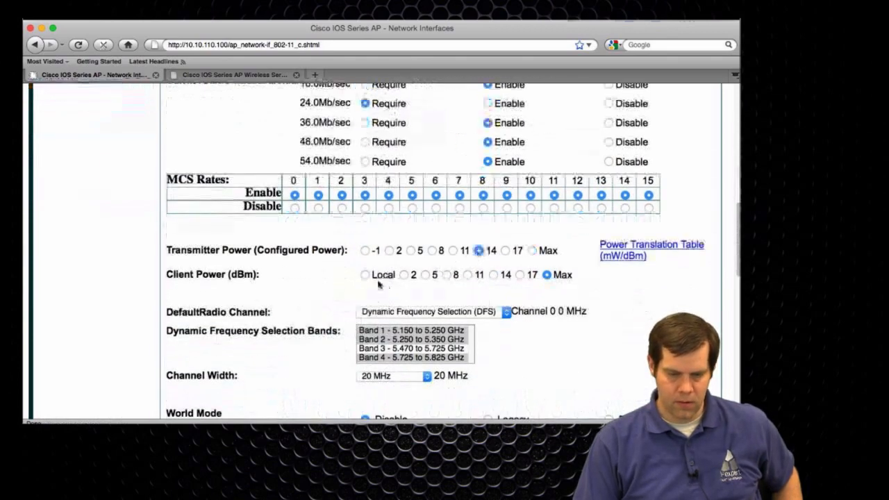
Step: Set Radio1 default channel to Channel 36 - 5180 MHz, then apply and confirm the update
click(412, 314)
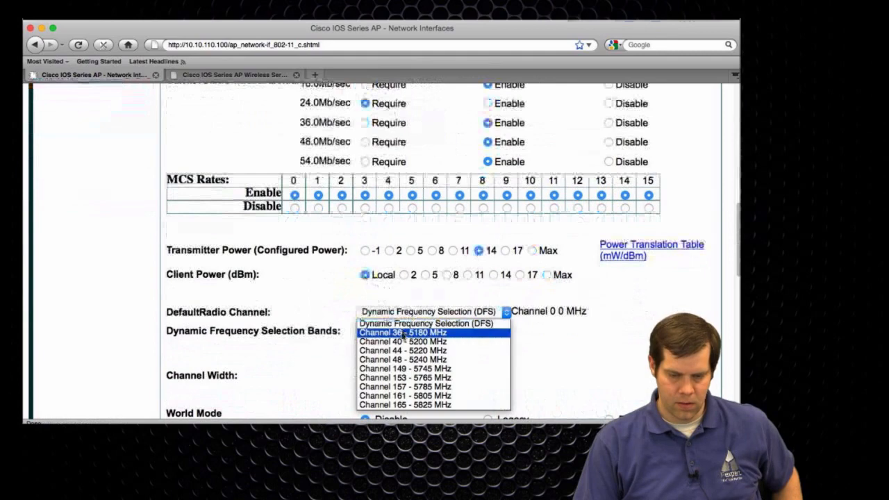
click(404, 335)
scroll(638, 348, down, 10)
click(715, 366)
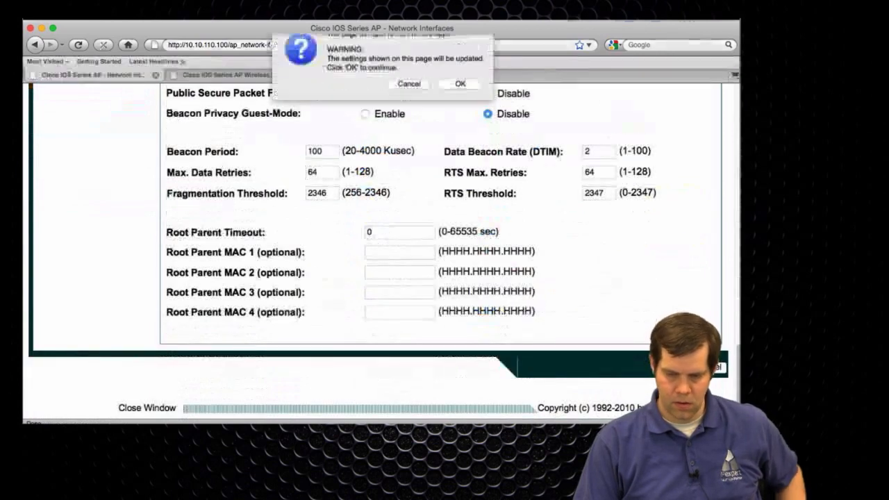
click(476, 91)
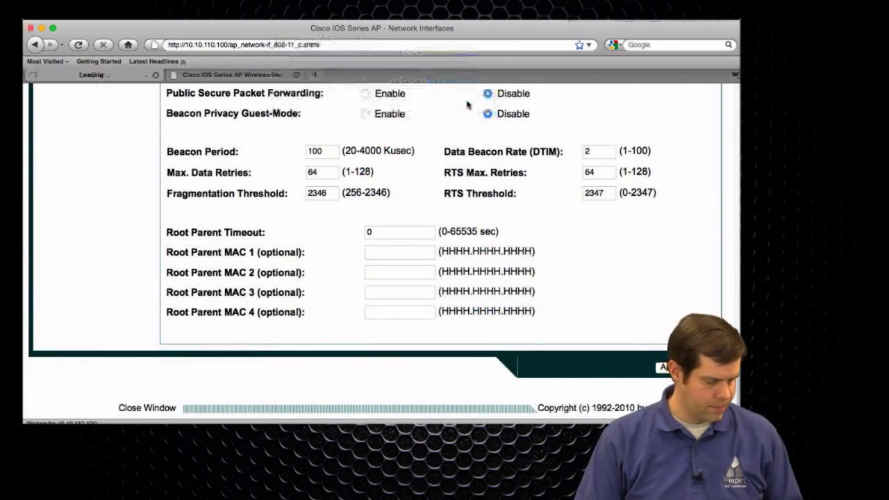